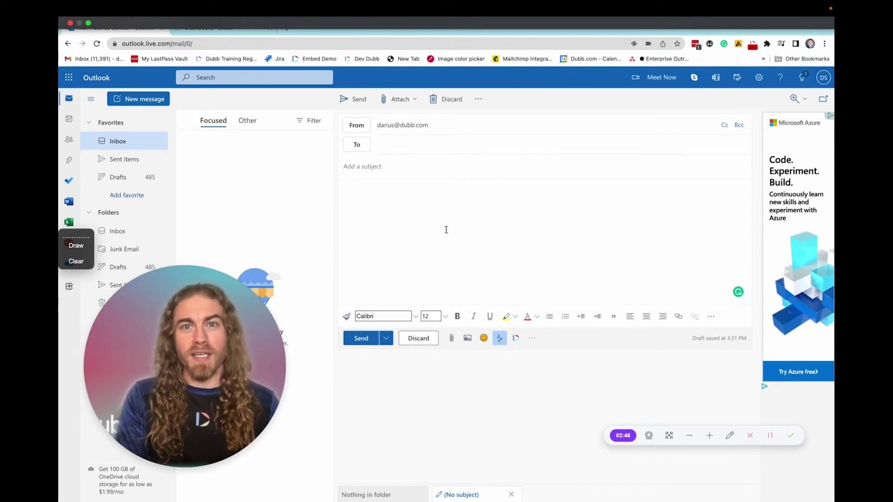
Step: Insert a video from the Dubb add-in library, then remove the wrongly inserted preview from the body
left_click(517, 343)
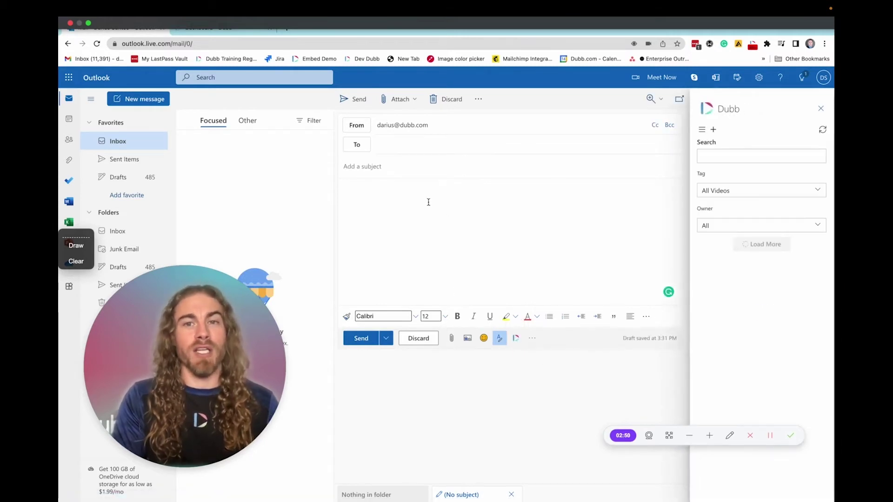
scroll(719, 315, "down", 3)
left_click(719, 315)
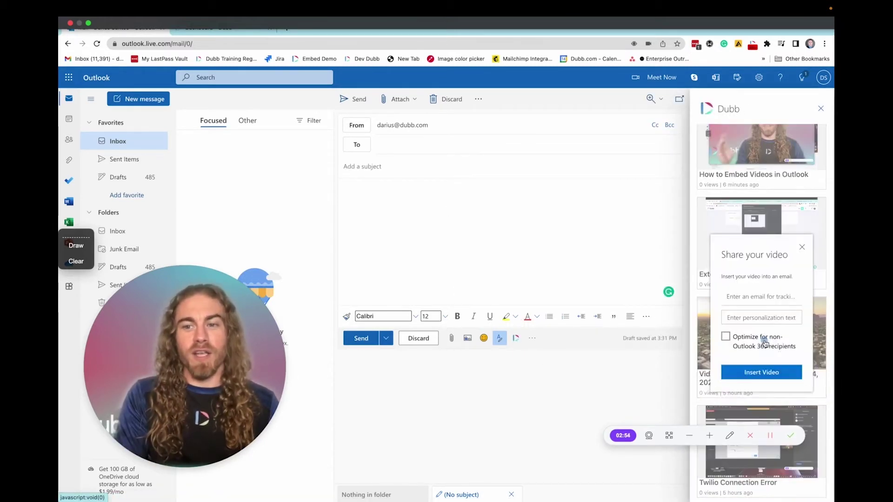
left_click(752, 374)
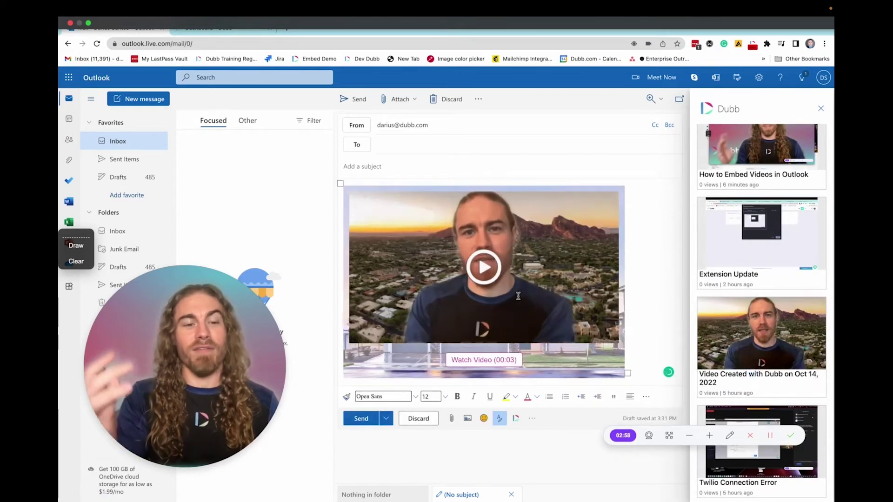
left_click(651, 363)
key("ctrl+a")
key("BackSpace")
Step: Insert the 'How to Embed Videos in Outlook' preview with its Watch Video (04:47) link
left_click(712, 130)
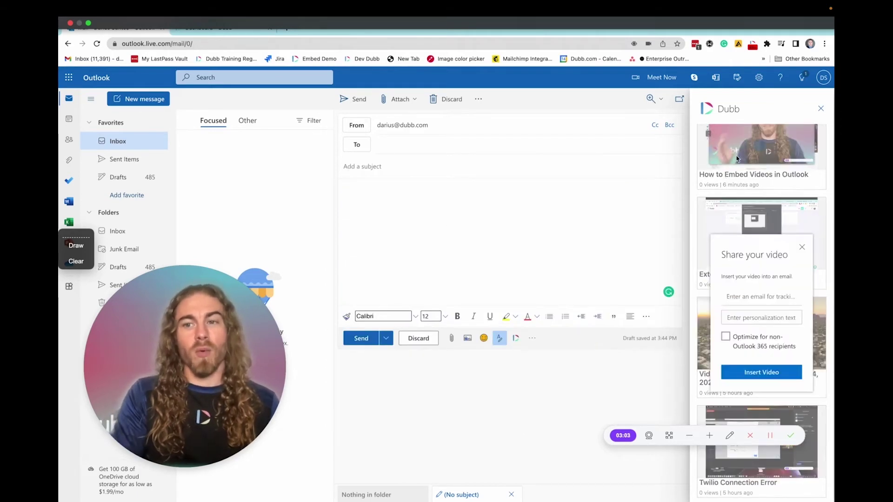
left_click(754, 370)
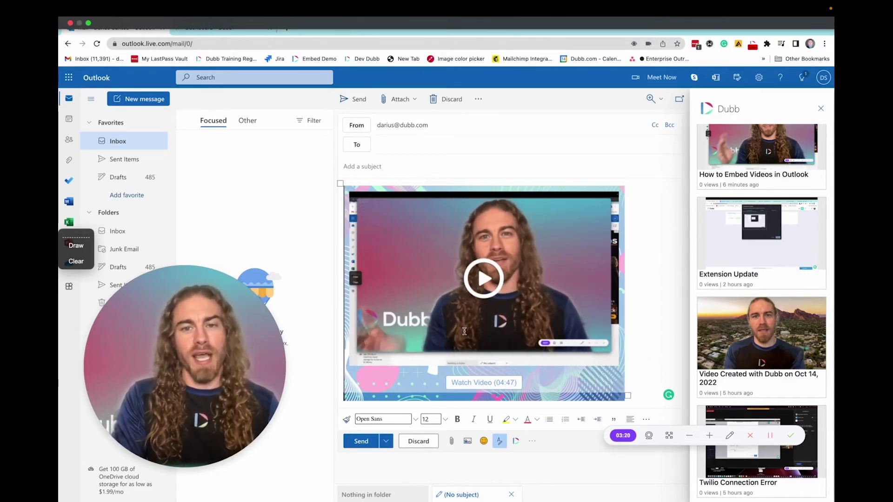
left_click(486, 335)
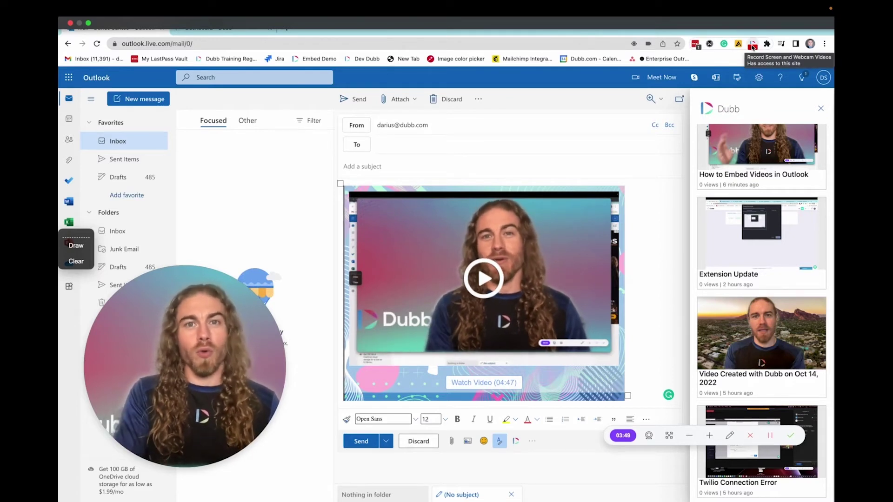
Step: Clear the embedded video from the body and close the Dubb add-in panel
key("ctrl+a")
key("Delete")
left_click(821, 110)
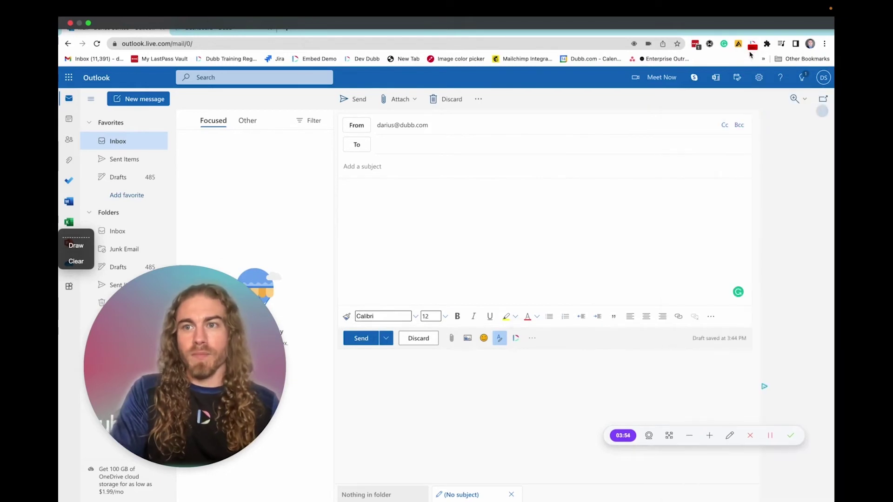
left_click(752, 45)
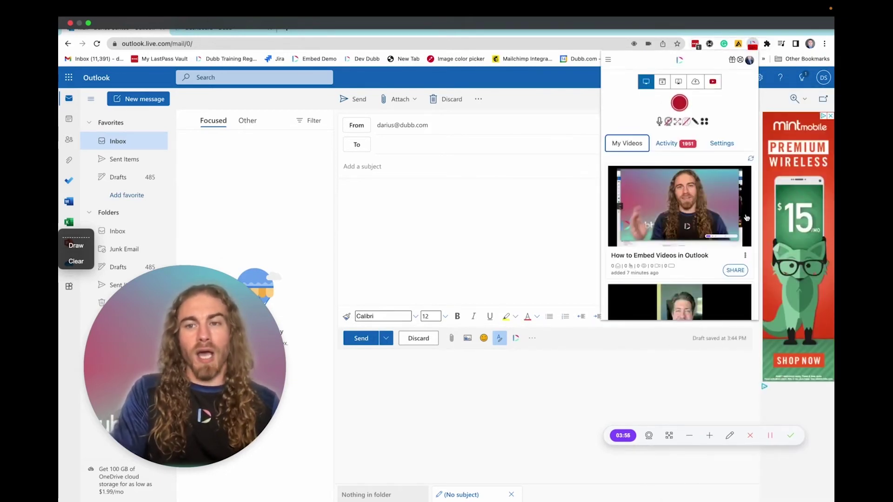
scroll(661, 218, "down", 3)
scroll(661, 219, "up", 3)
scroll(660, 219, "down", 5)
scroll(660, 218, "up", 3)
Step: Copy 'How to Embed Videos in Outlook' for email from the Dubb Chrome extension and paste its preview into the body
left_click(661, 218)
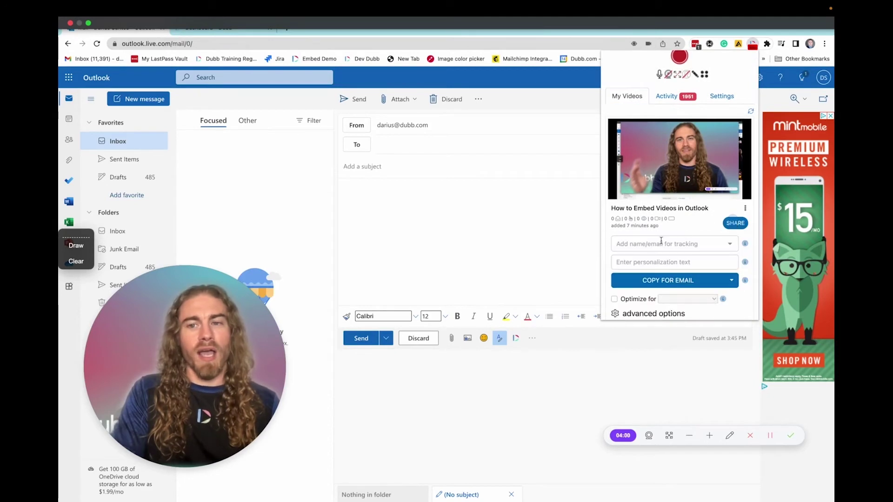
left_click(652, 282)
left_click(412, 220)
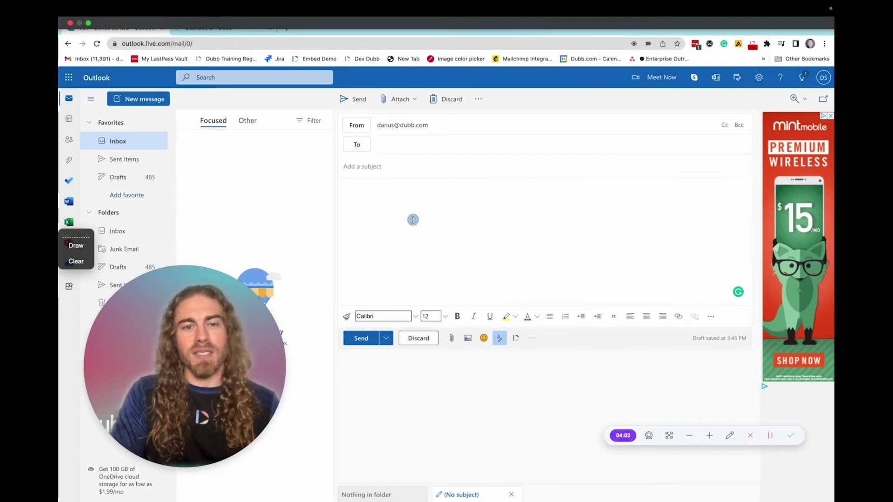
key("ctrl+v")
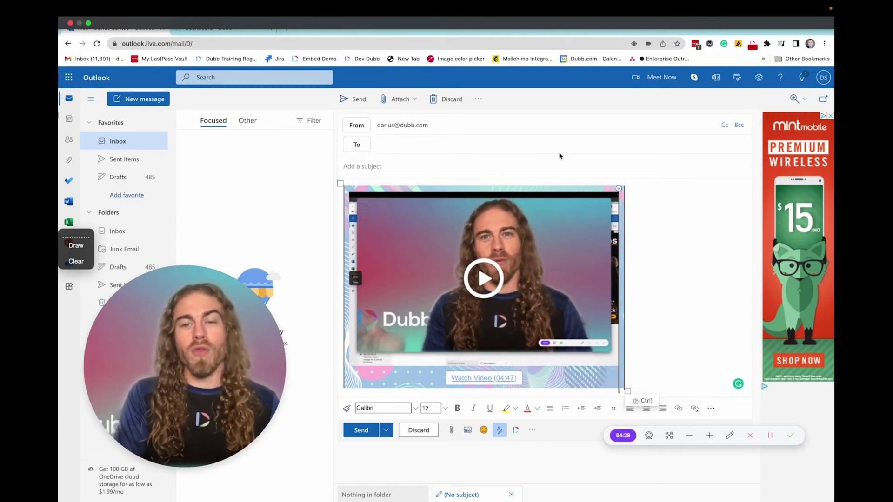
left_click(672, 215)
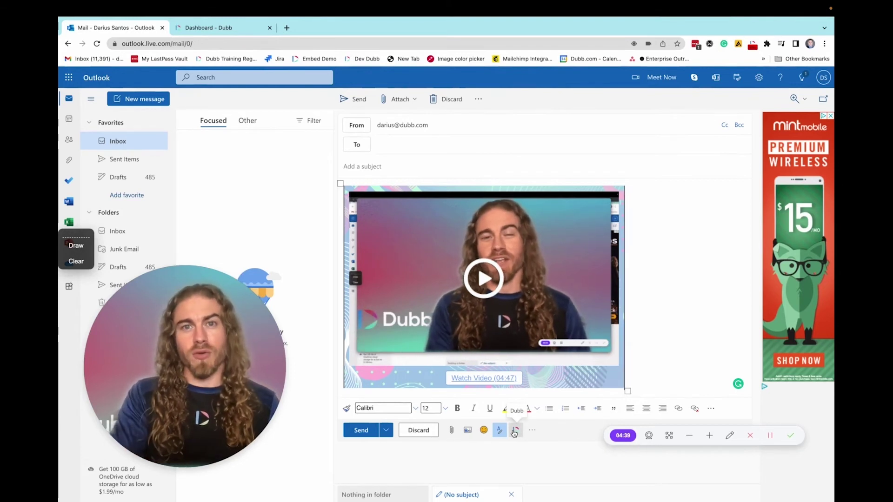
left_click(752, 44)
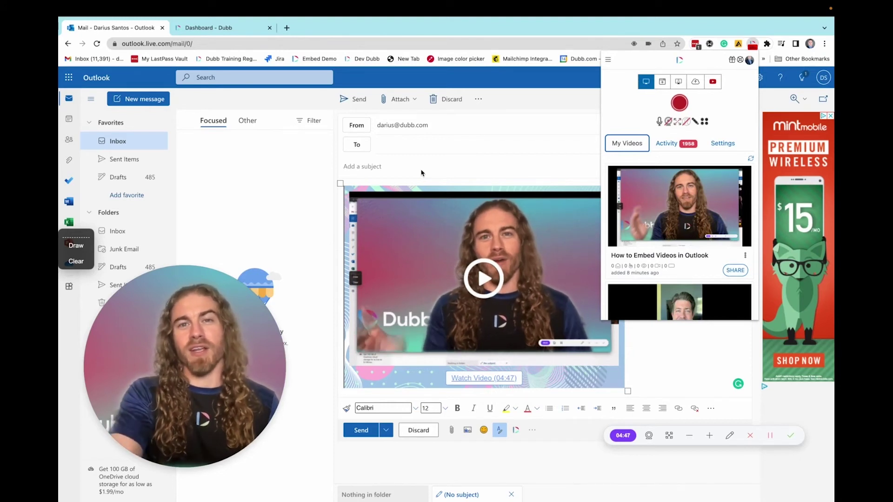
left_click(669, 348)
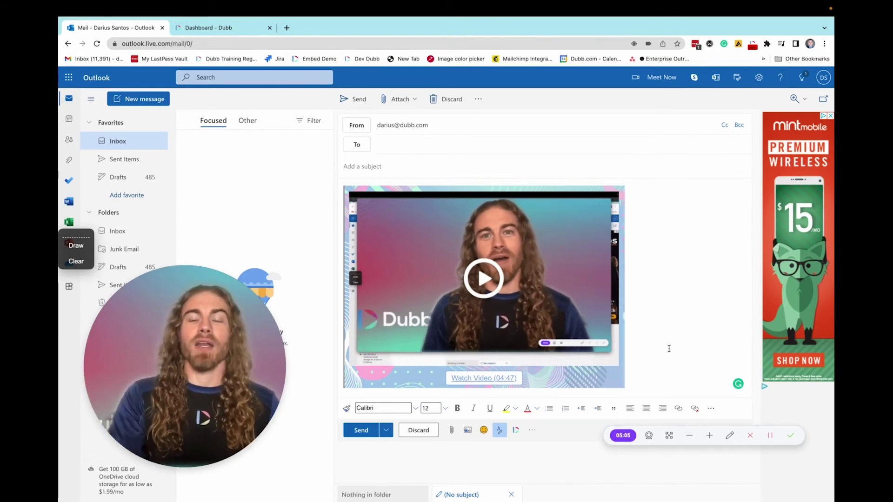
left_click(470, 245)
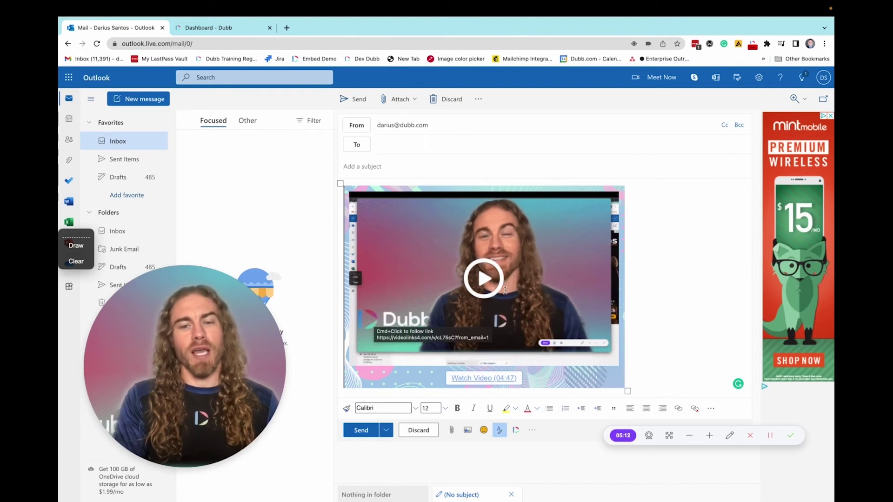
left_click(476, 377)
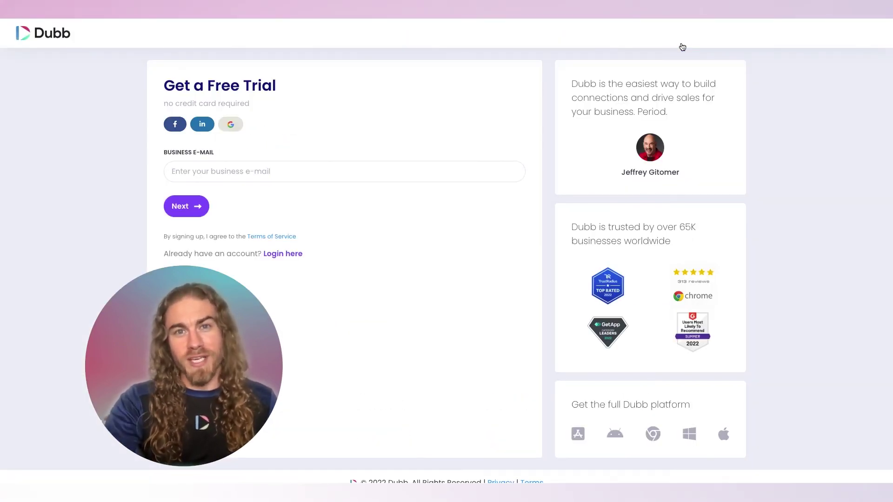
left_click(339, 173)
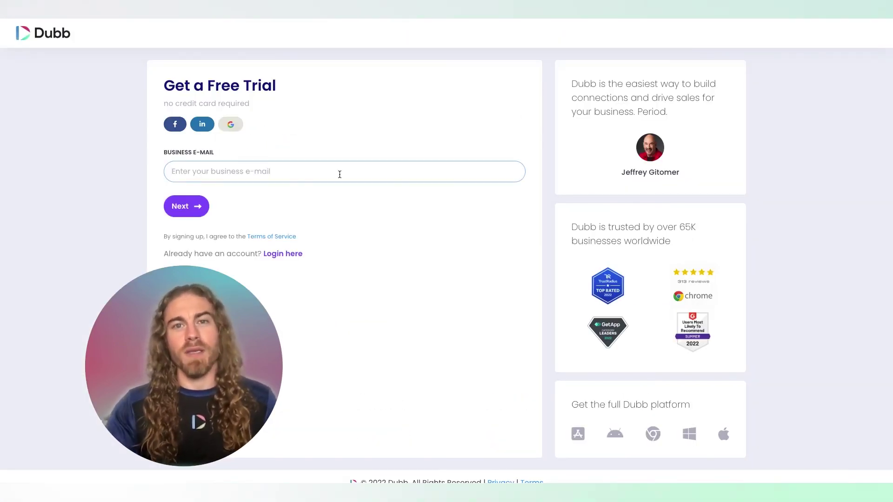